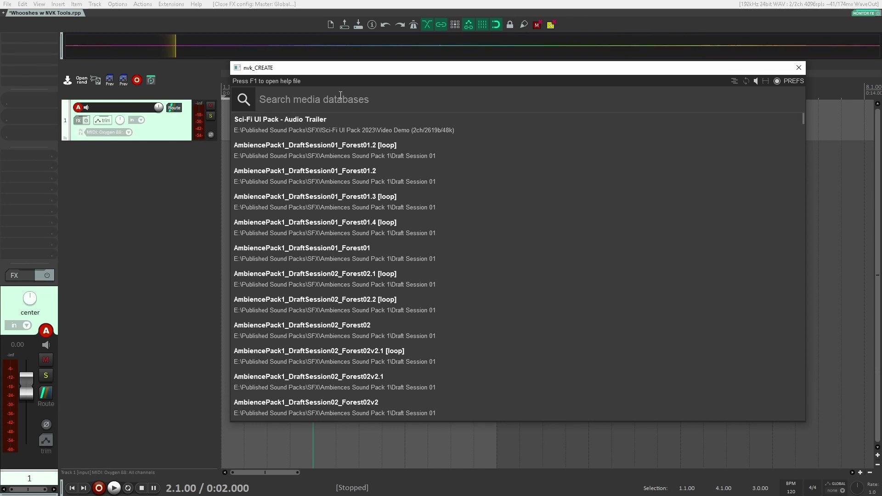
Step: Search 'glitch' in nvk_CREATE and generate multi-layer variations with the offset lowered to 0.1
{"action": "type", "text": "glitch"}
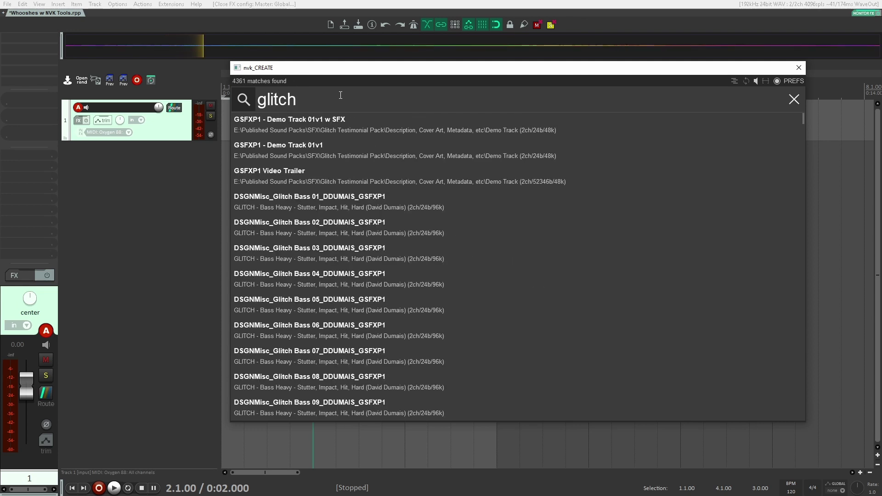
{"action": "key", "text": "Tab"}
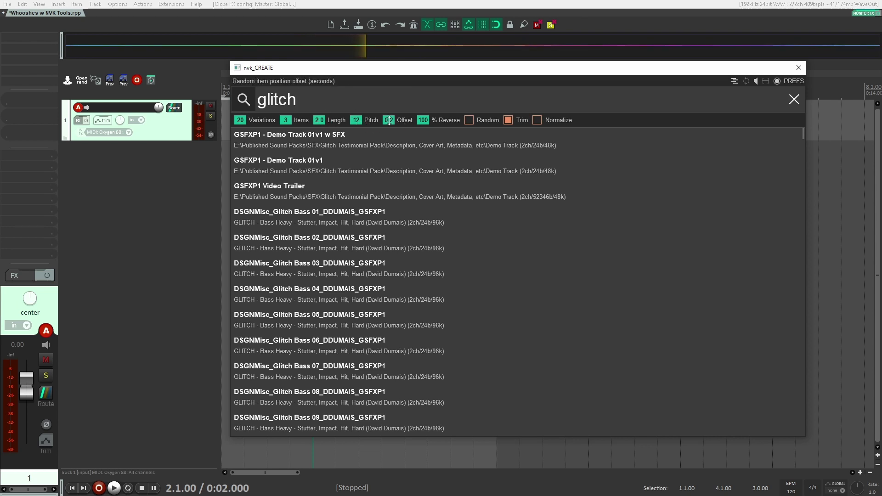
{"action": "left_click_drag", "start_coordinate": [392, 125], "coordinate": [393, 128]}
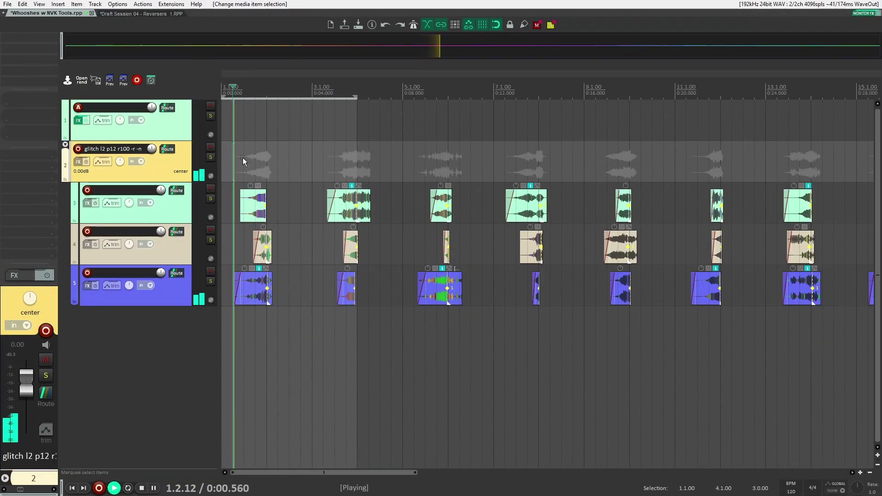
{"action": "key", "text": "space"}
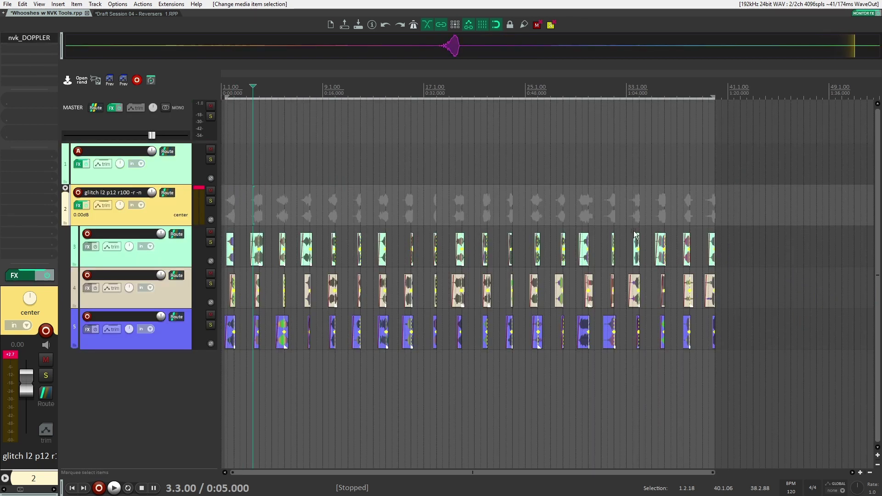
Step: Play the glitch layers, then set a time selection spanning all items on tracks 3–5
{"action": "left_click_drag", "start_coordinate": [801, 204], "coordinate": [213, 363]}
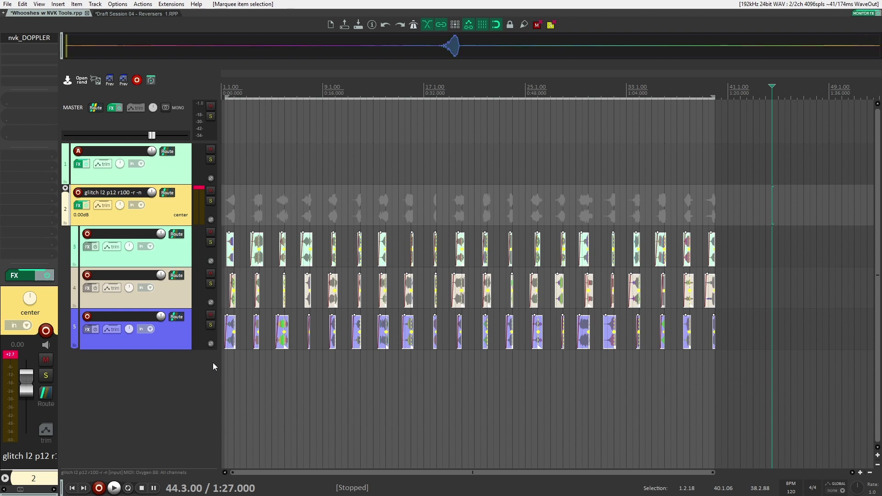
{"action": "left_click_drag", "start_coordinate": [768, 202], "coordinate": [140, 418]}
{"action": "key", "text": "ctrl+shift+t"}
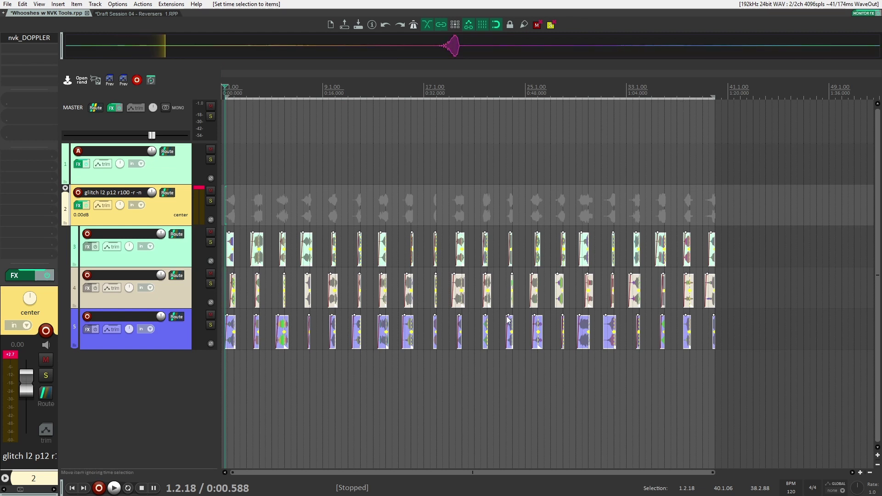
Step: Run nvk AUTODOPPLER on the glitch whooshes and lower its peak Offset to 0.24x
{"action": "key", "text": "ctrl+shift+d"}
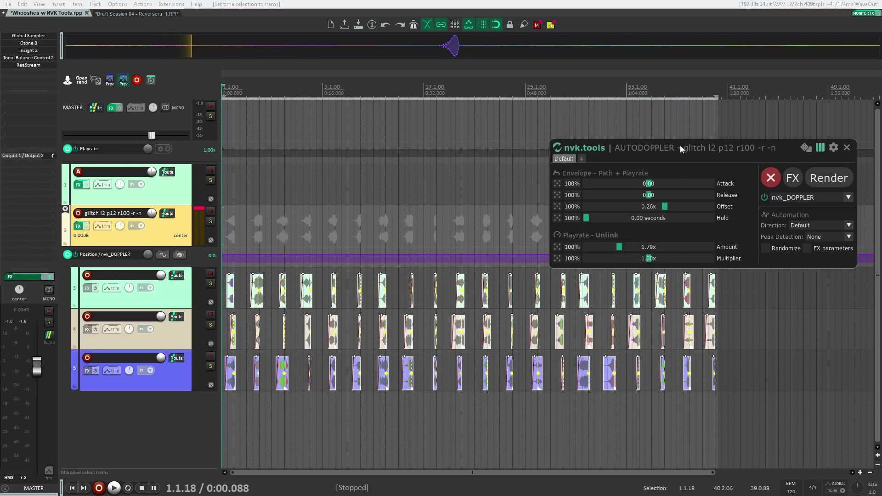
{"action": "left_click_drag", "start_coordinate": [679, 145], "coordinate": [672, 97]}
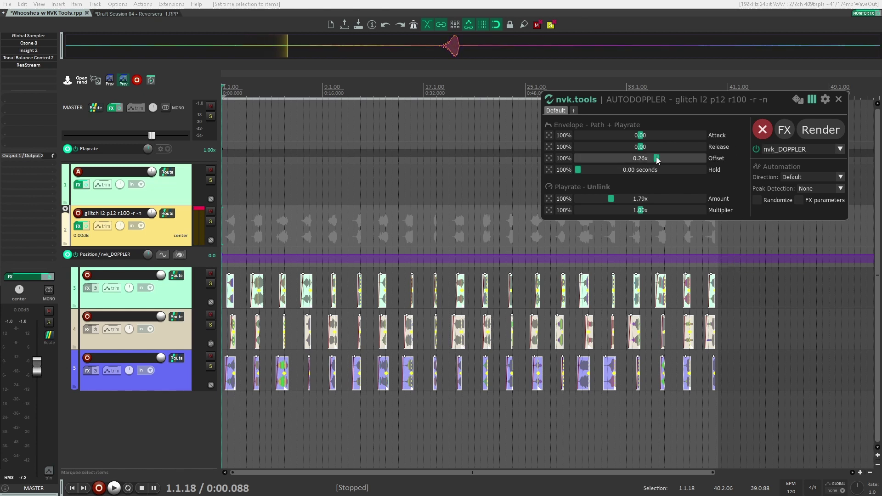
{"action": "left_click_drag", "start_coordinate": [657, 160], "coordinate": [656, 157]}
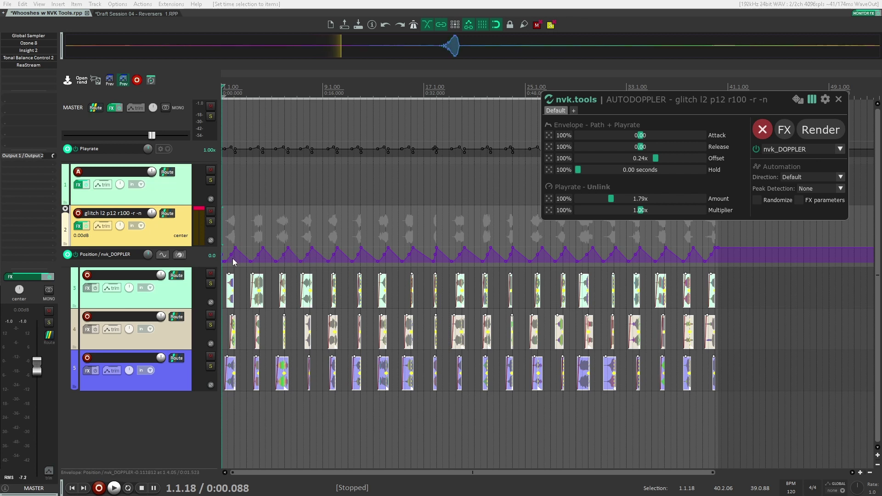
Step: Zoom in and audition the doppler whooshes from 0.5 s, 0:05, 0:08.5 and 0:13
{"action": "left_click", "coordinate": [232, 232]}
{"action": "scroll", "coordinate": [232, 232], "scroll_direction": "up", "scroll_amount": 8}
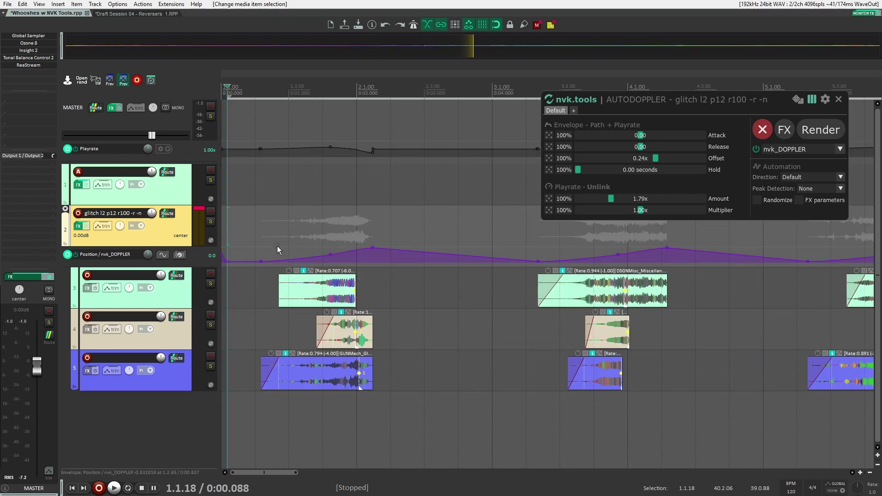
{"action": "left_click", "coordinate": [256, 235]}
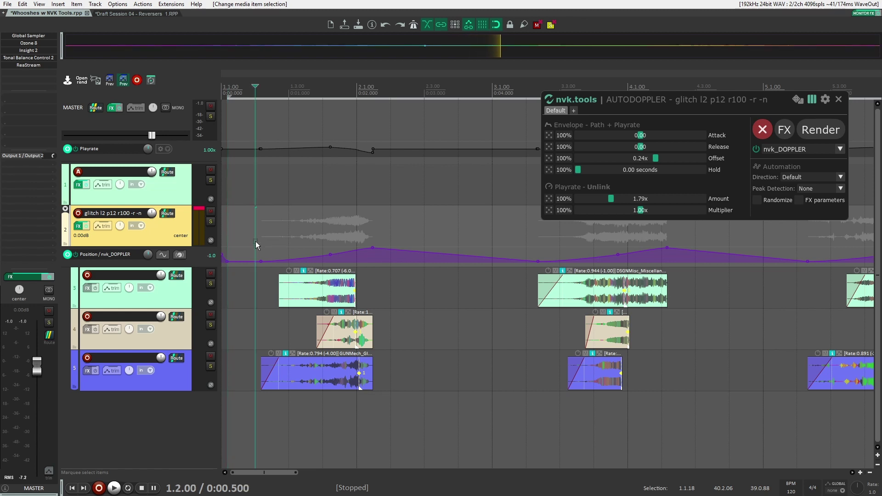
{"action": "key", "text": "space"}
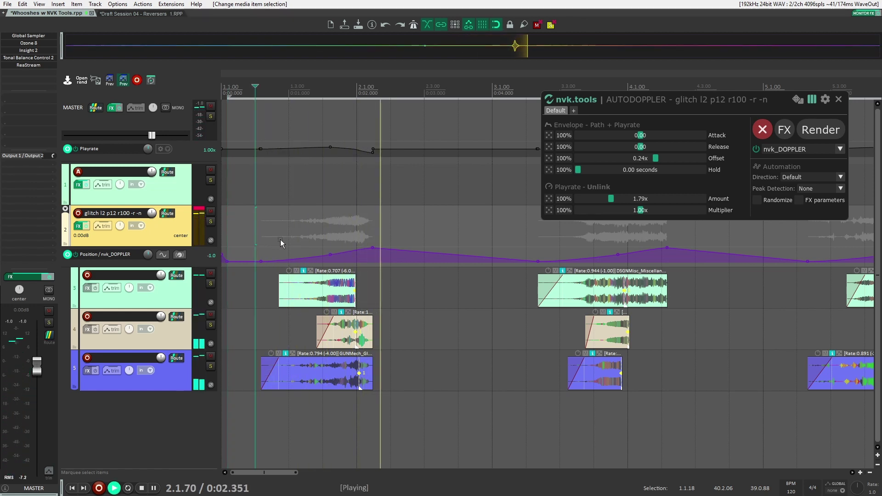
{"action": "key", "text": "space"}
{"action": "left_click_drag", "start_coordinate": [554, 245], "coordinate": [552, 244]}
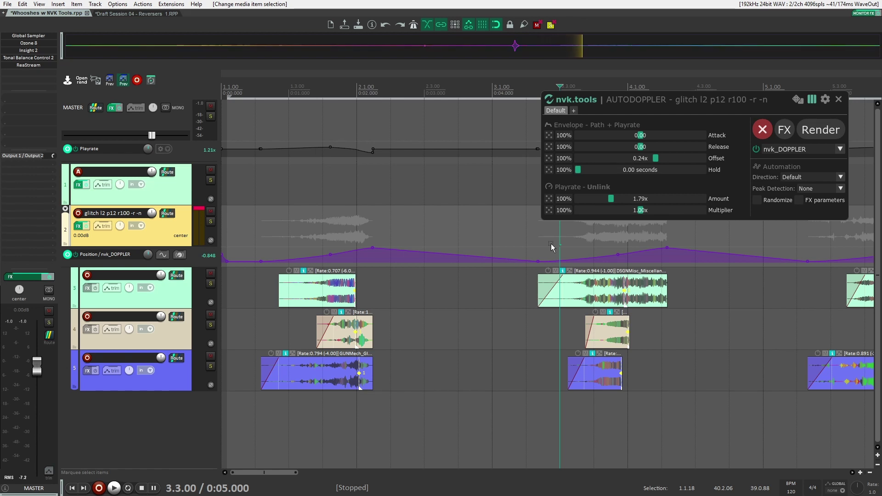
{"action": "key", "text": "space"}
{"action": "key", "text": "space"}
{"action": "left_click", "coordinate": [684, 248]}
{"action": "key", "text": "space"}
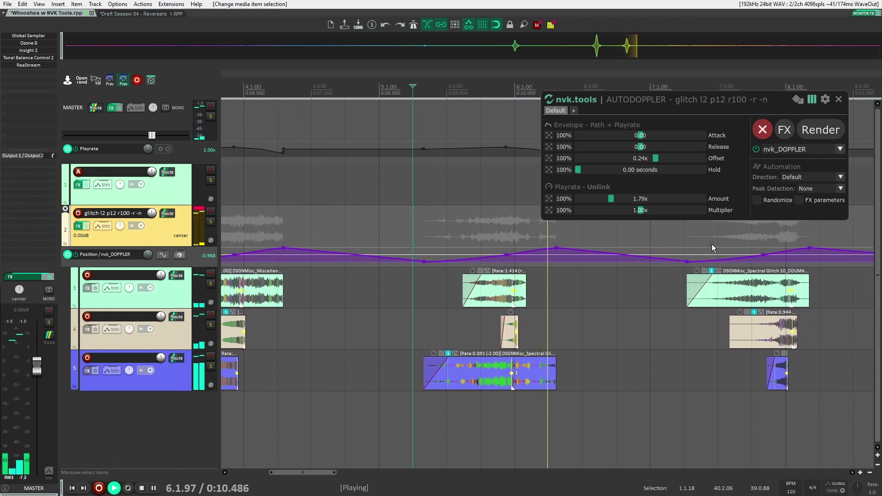
{"action": "left_click", "coordinate": [705, 242]}
Step: Reset the Playrate Amount to 1.00x, replay from 0:12.500, and zoom back out
{"action": "key", "text": "space"}
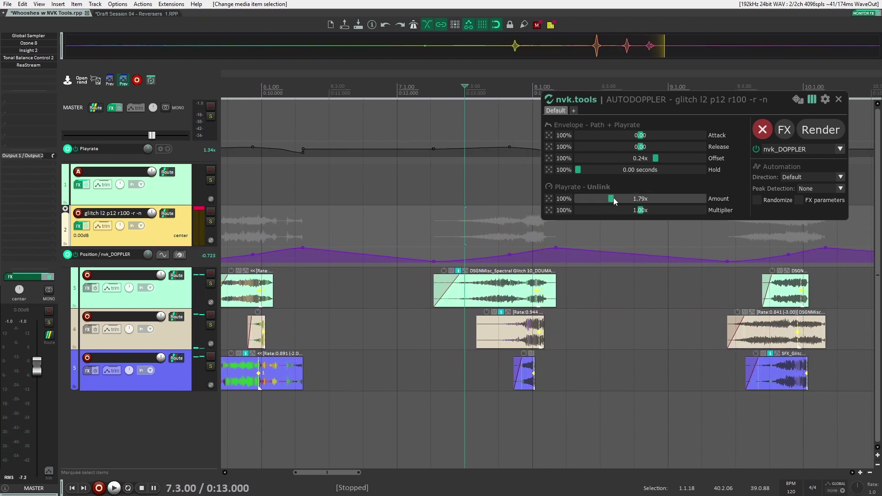
{"action": "double_click", "coordinate": [609, 196]}
{"action": "left_click", "coordinate": [434, 241]}
{"action": "key", "text": "space"}
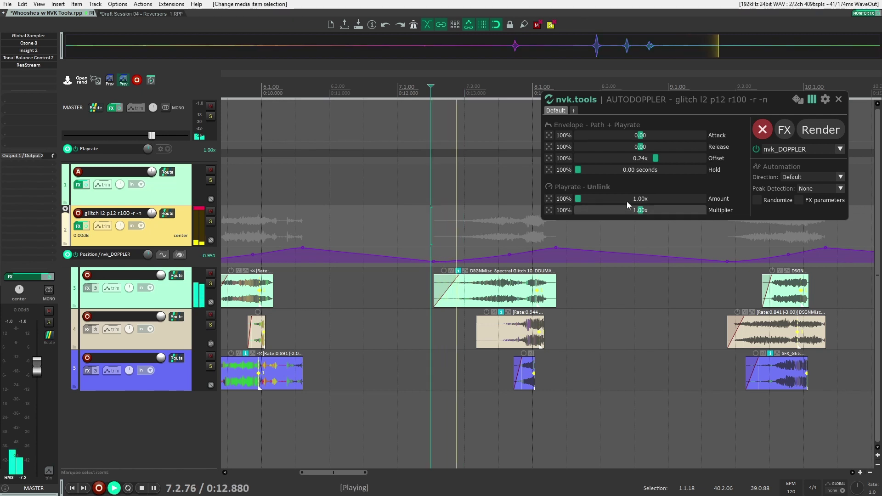
{"action": "key", "text": "space"}
{"action": "key", "text": "space"}
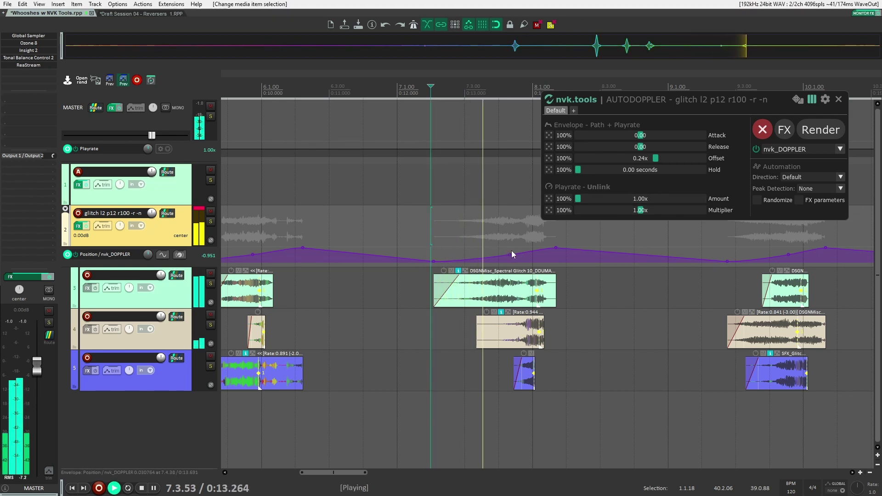
{"action": "scroll", "coordinate": [540, 246], "scroll_direction": "down", "scroll_amount": 2}
{"action": "key", "text": "space"}
{"action": "scroll", "coordinate": [478, 238], "scroll_direction": "down", "scroll_amount": 1}
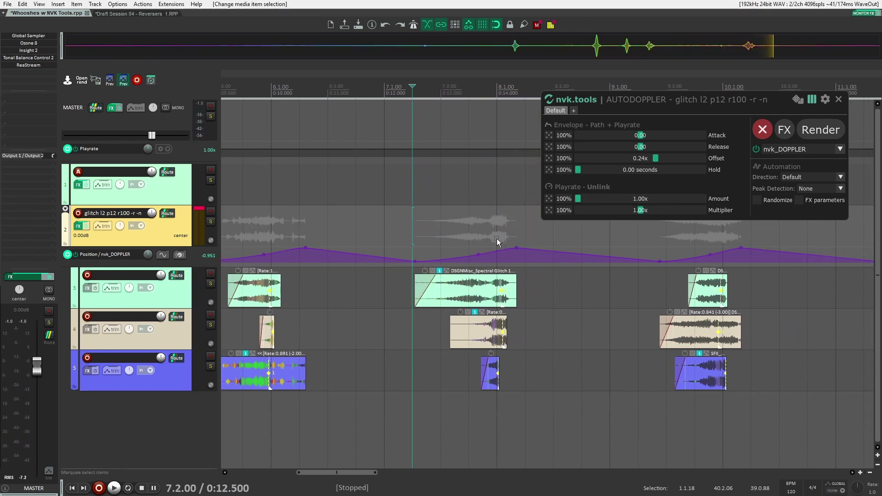
{"action": "scroll", "coordinate": [478, 238], "scroll_direction": "down", "scroll_amount": 4}
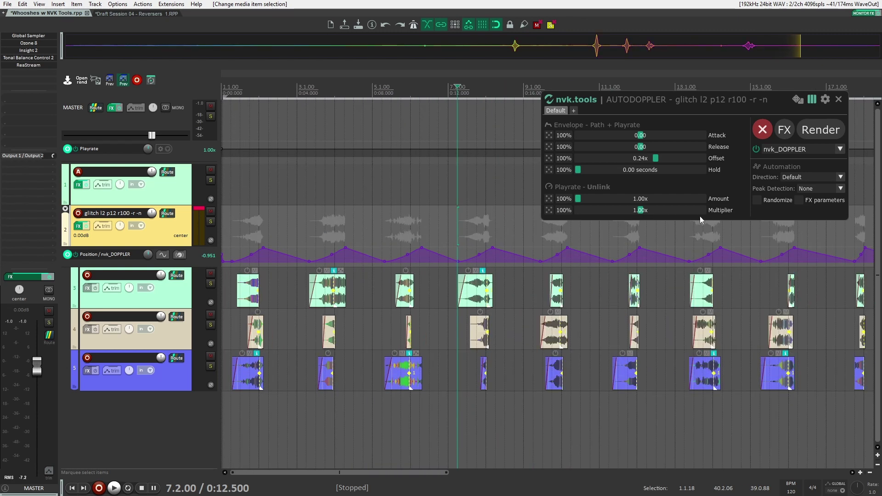
Step: Open the nvk_DOPPLER effect window, audition the whooshes through it, then close it
{"action": "left_click", "coordinate": [786, 130]}
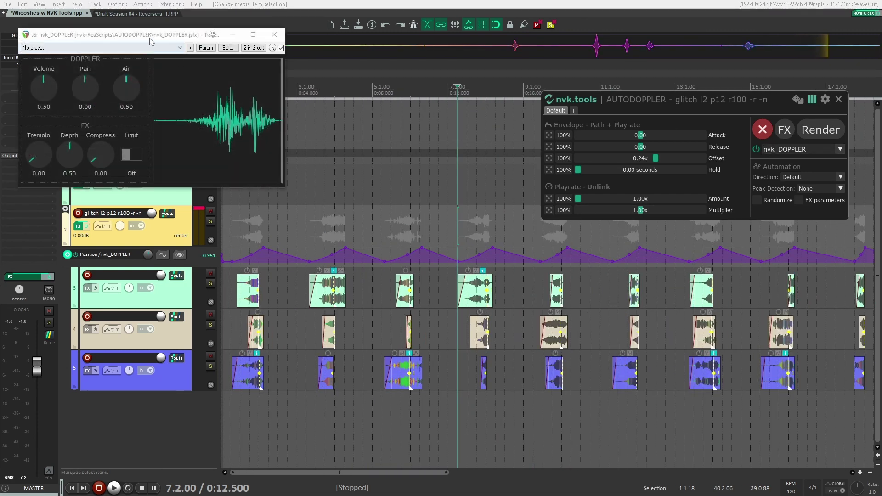
{"action": "left_click_drag", "start_coordinate": [148, 39], "coordinate": [276, 75]}
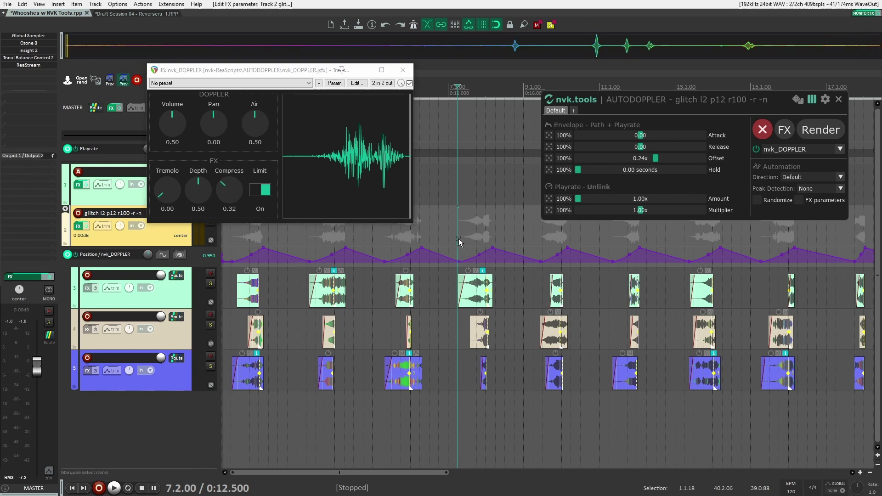
{"action": "key", "text": "space"}
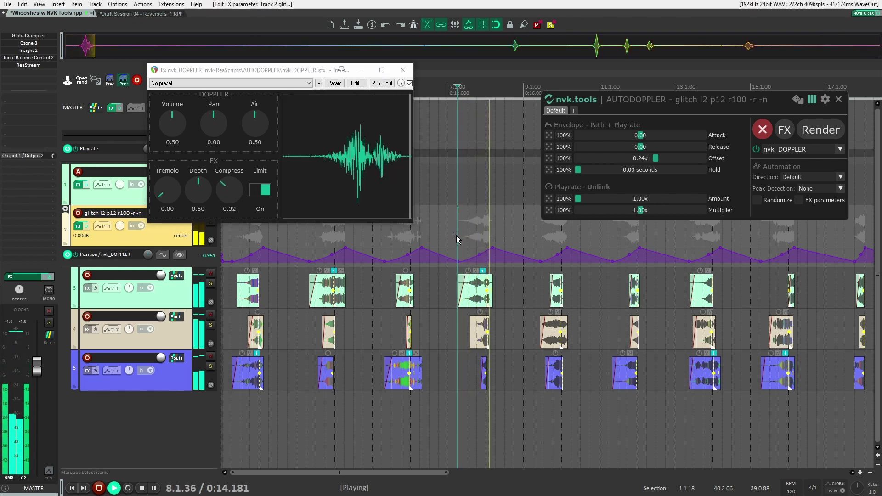
{"action": "key", "text": "space"}
{"action": "left_click", "coordinate": [402, 69]}
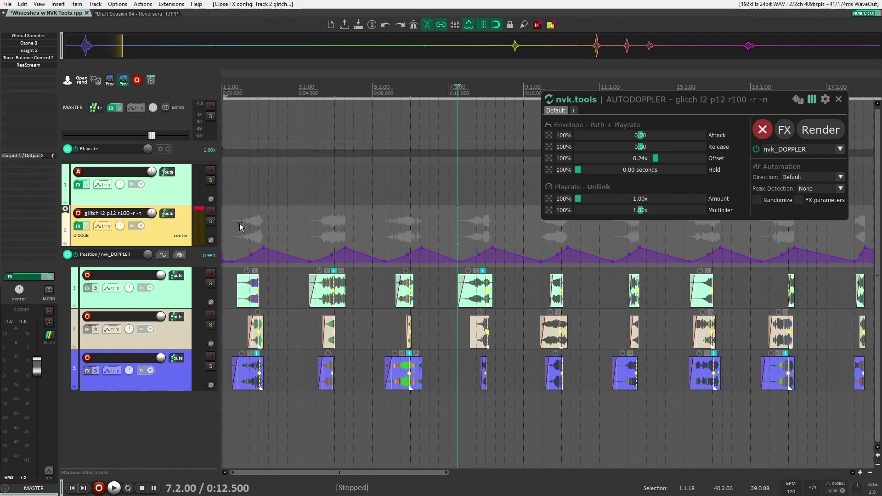
Step: Add the Infiltrator plugin to the glitch track's effect chain
{"action": "left_click", "coordinate": [180, 226]}
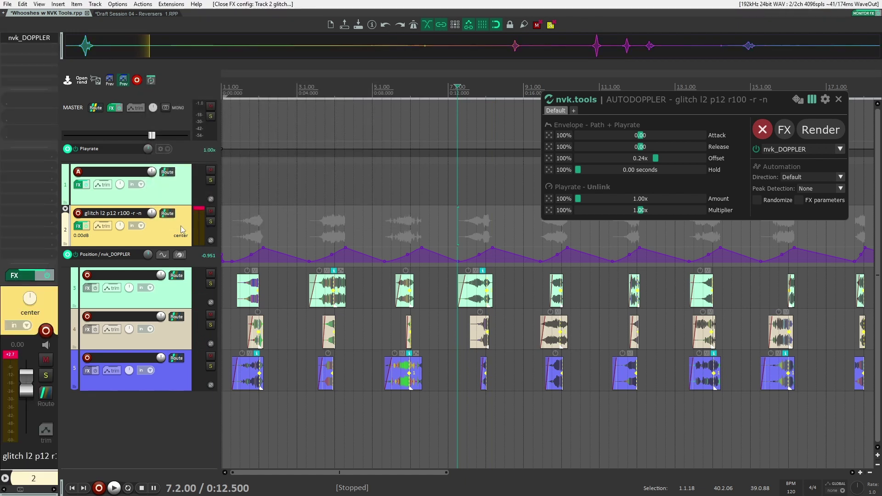
{"action": "double_click", "coordinate": [27, 64]}
{"action": "type", "text": "infiltrate"}
{"action": "key", "text": "Return"}
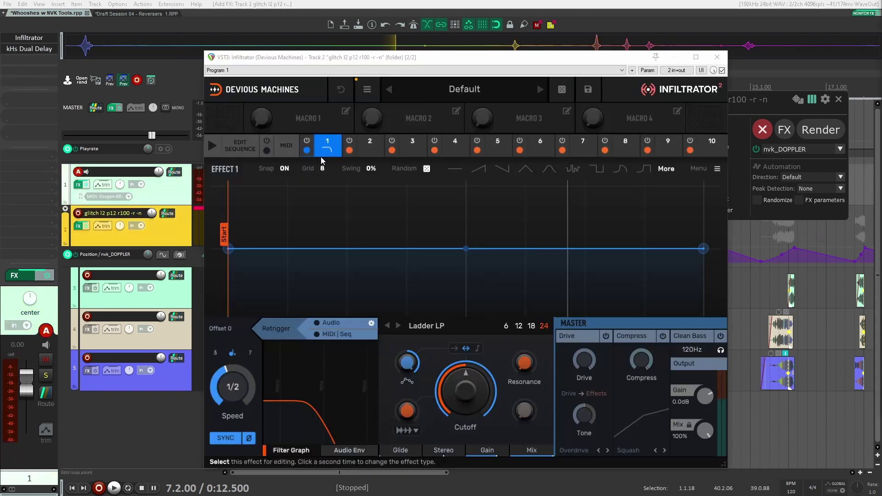
Step: Make Infiltrator's slot 1 a Reverse effect with speed 1/3 and tempo 1/16
{"action": "left_click", "coordinate": [329, 149]}
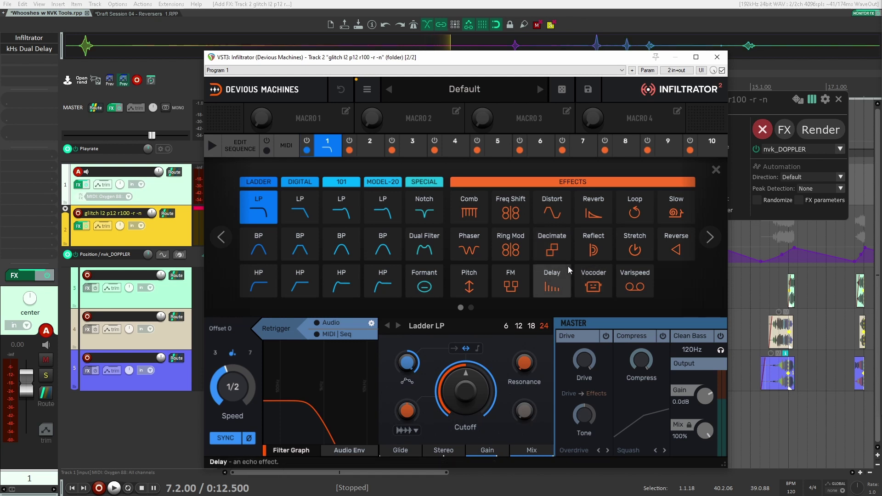
{"action": "left_click", "coordinate": [593, 209]}
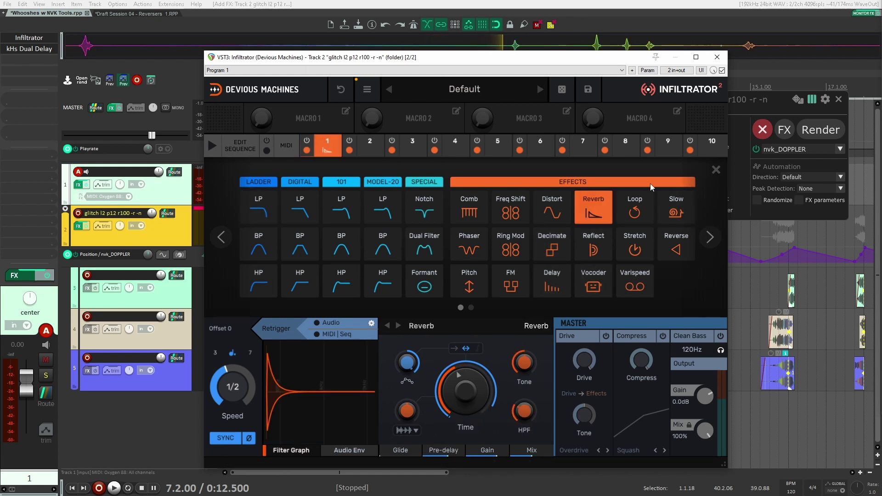
{"action": "left_click", "coordinate": [672, 246]}
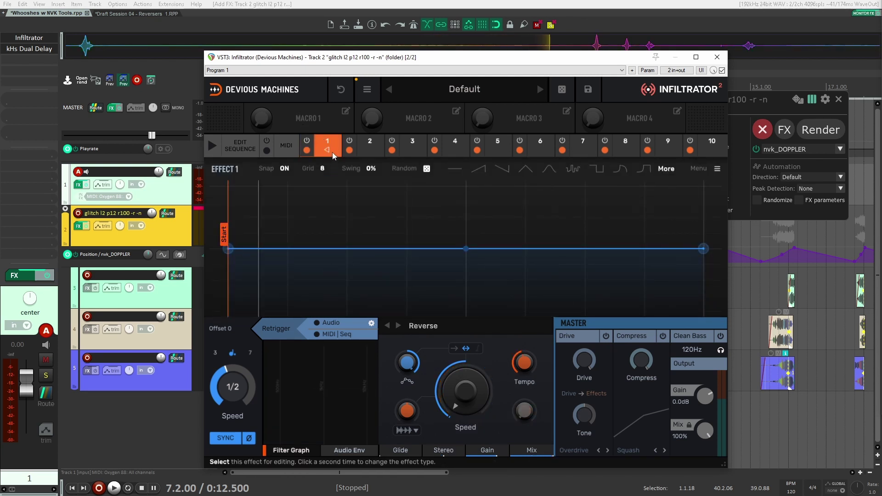
{"action": "left_click_drag", "start_coordinate": [456, 390], "coordinate": [456, 406]}
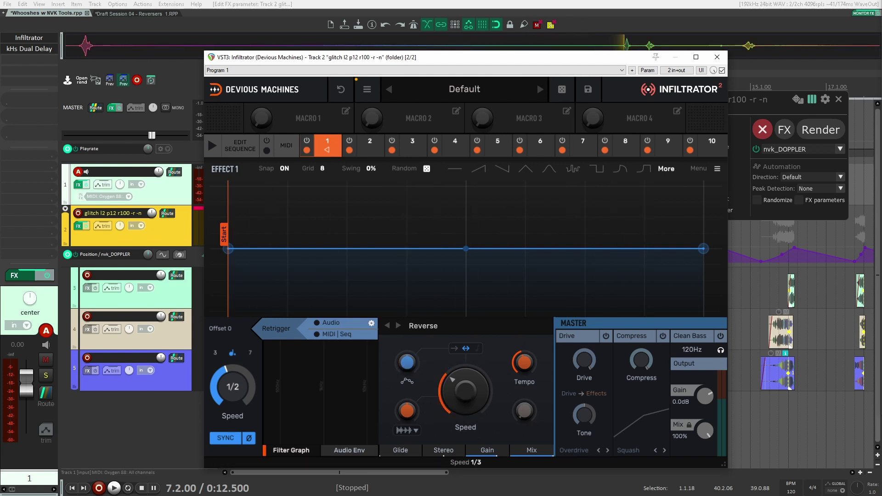
{"action": "left_click", "coordinate": [524, 362]}
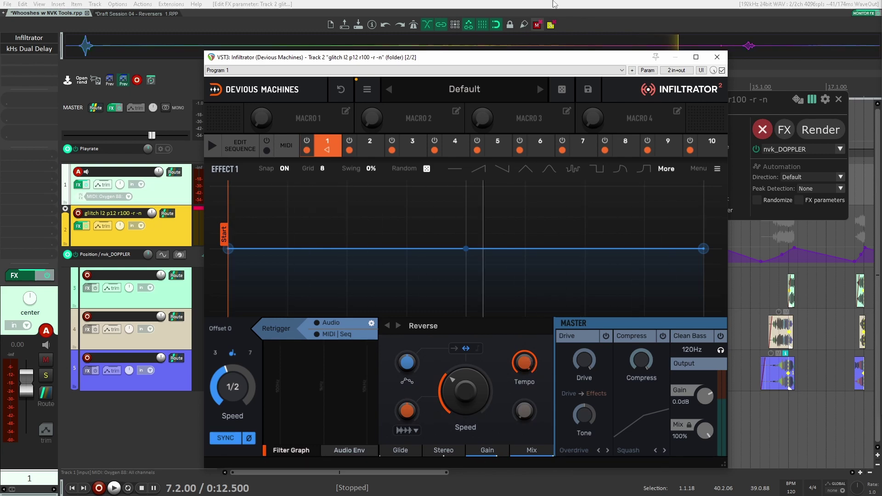
{"action": "left_click_drag", "start_coordinate": [559, 60], "coordinate": [881, 27]}
Step: Audition the track 3 glitch item through Infiltrator with its window back in view
{"action": "left_click", "coordinate": [247, 288]}
{"action": "key", "text": "space"}
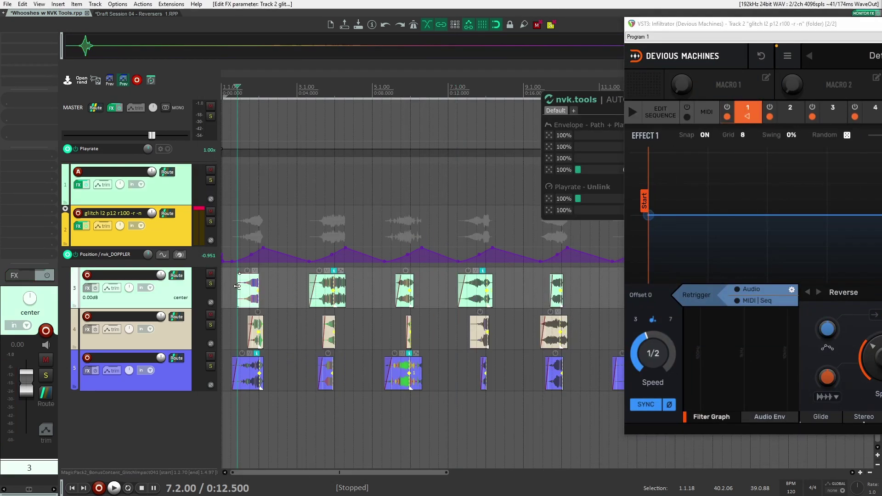
{"action": "left_click_drag", "start_coordinate": [769, 28], "coordinate": [441, 36]}
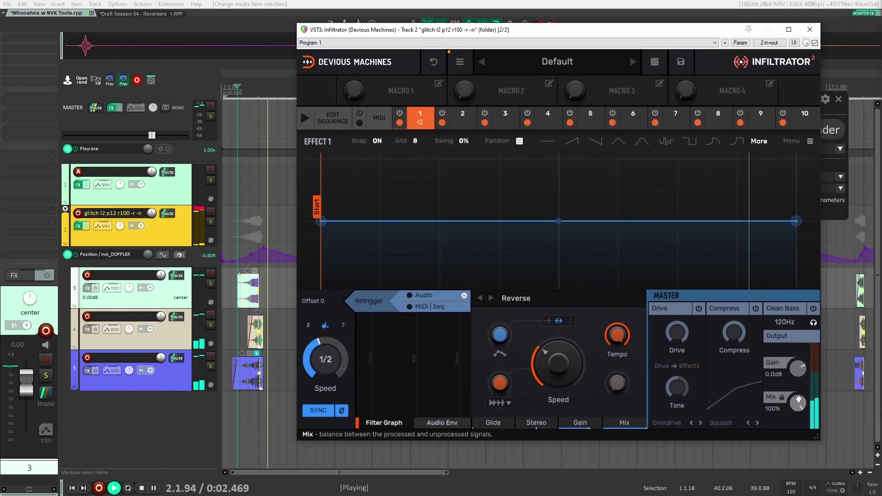
{"action": "key", "text": "space"}
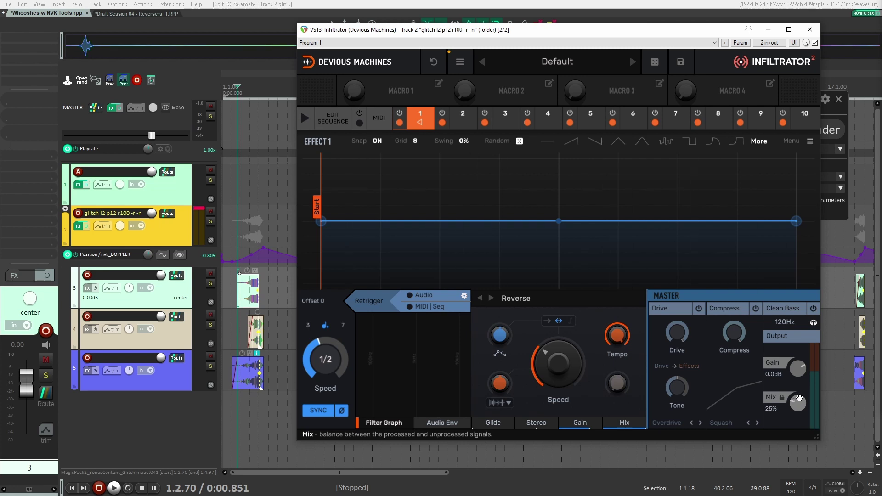
{"action": "key", "text": "space"}
{"action": "key", "text": "space"}
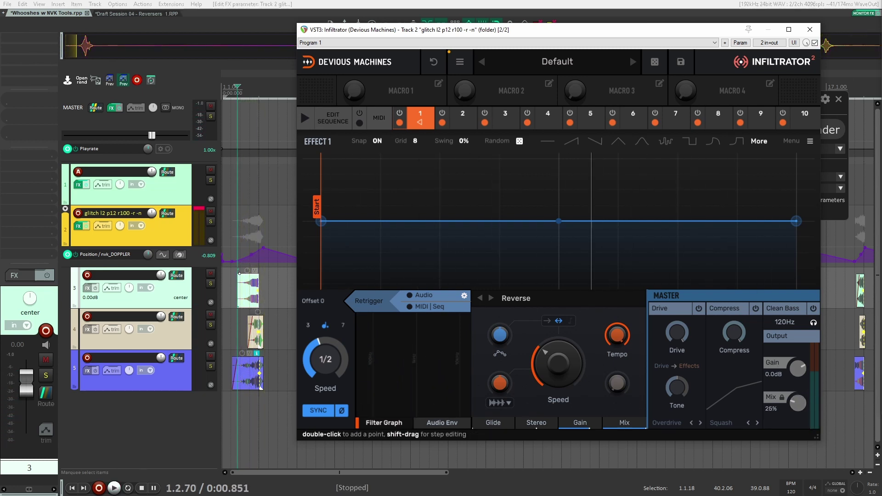
Step: Enable Infiltrator's master compression and drive, with drive around 35% in Tube mode
{"action": "left_click", "coordinate": [719, 309]}
{"action": "left_click", "coordinate": [698, 308]}
{"action": "key", "text": "space"}
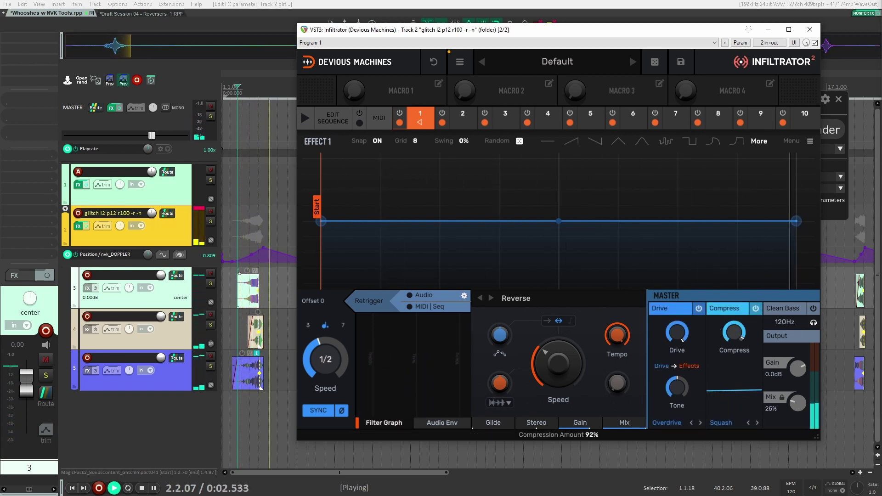
{"action": "left_click_drag", "start_coordinate": [676, 332], "coordinate": [677, 349]}
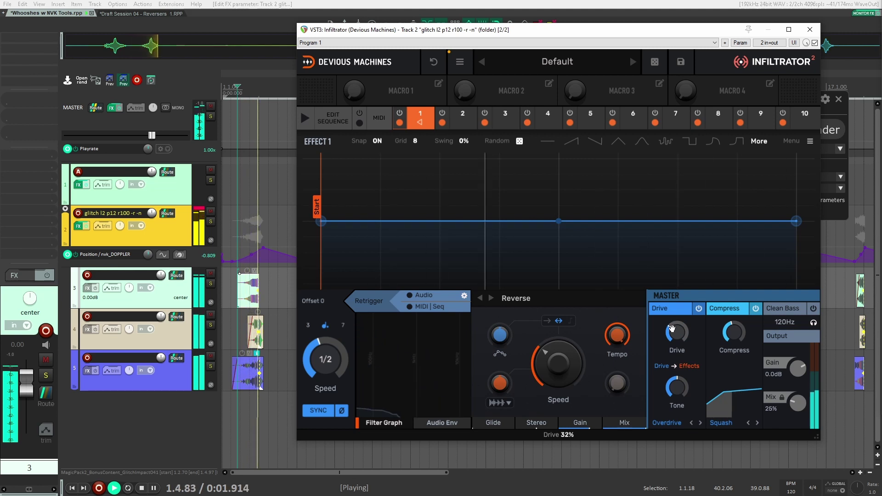
{"action": "left_click", "coordinate": [699, 422]}
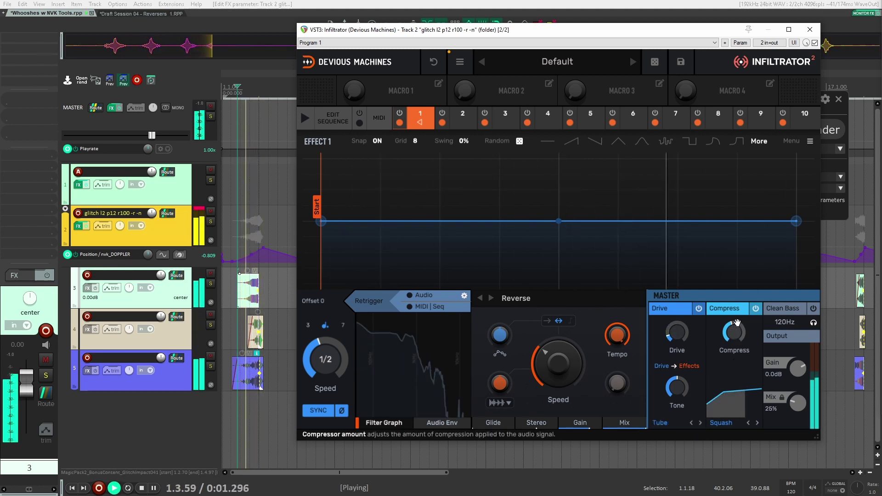
Step: Close Infiltrator, add kHs Dual Delay to the glitch track, and drop its Mix to about 5%
{"action": "left_click", "coordinate": [810, 29]}
{"action": "key", "text": "space"}
{"action": "double_click", "coordinate": [21, 61]}
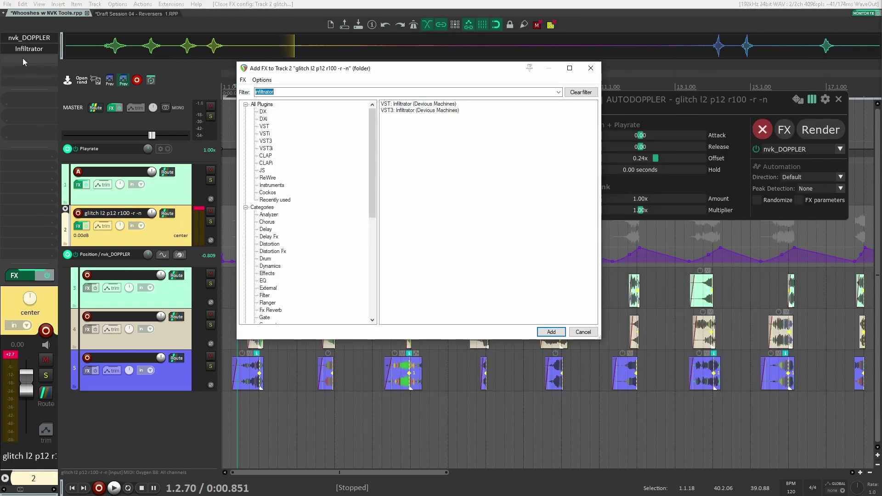
{"action": "type", "text": "khsdu"}
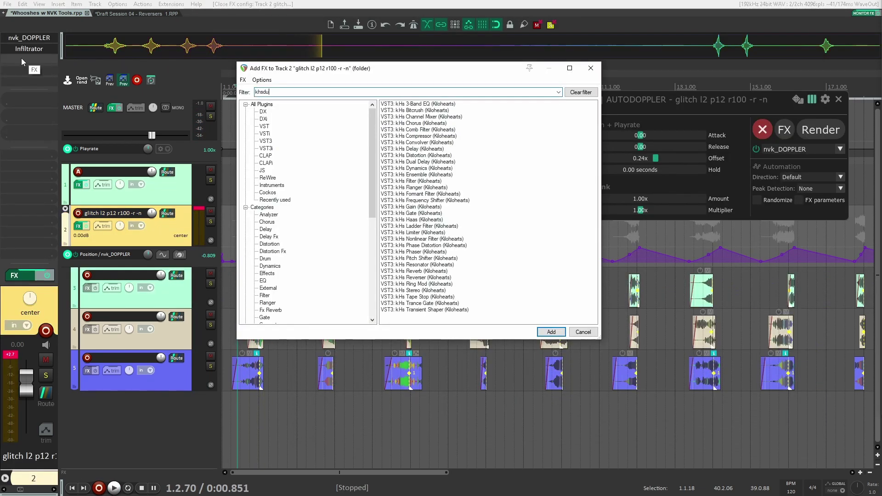
{"action": "key", "text": "BackSpace"}
{"action": "key", "text": "BackSpace"}
{"action": "type", "text": " dula"}
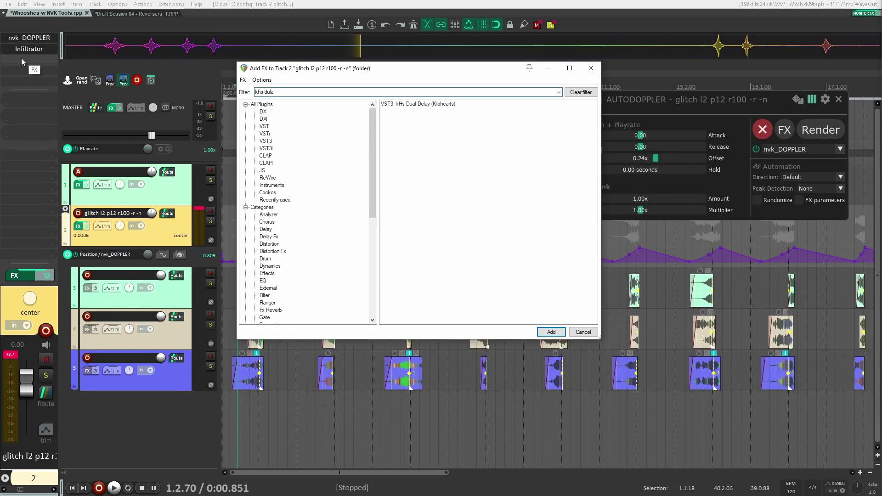
{"action": "type", "text": "l"}
{"action": "key", "text": "Return"}
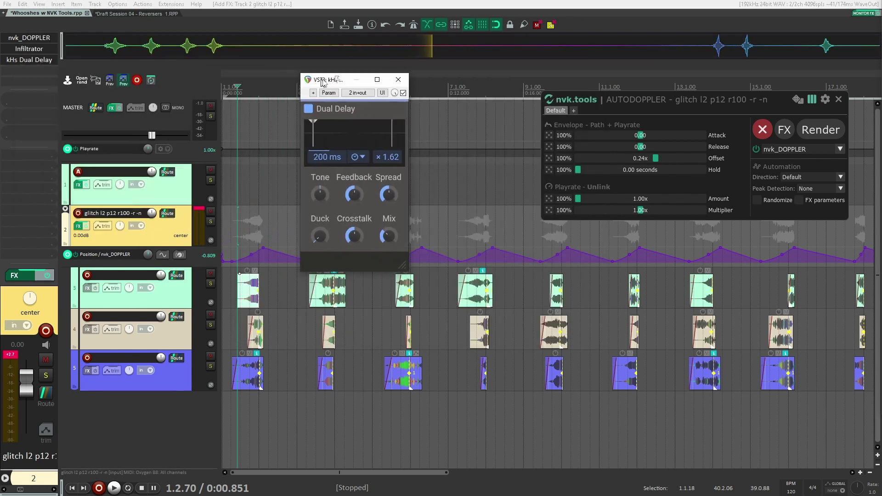
{"action": "left_click_drag", "start_coordinate": [329, 81], "coordinate": [402, 83]}
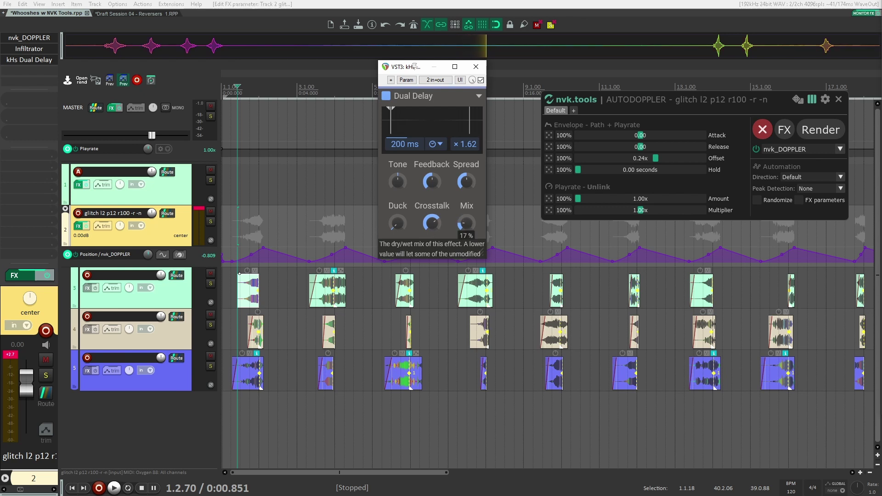
{"action": "left_click_drag", "start_coordinate": [466, 223], "coordinate": [467, 224]}
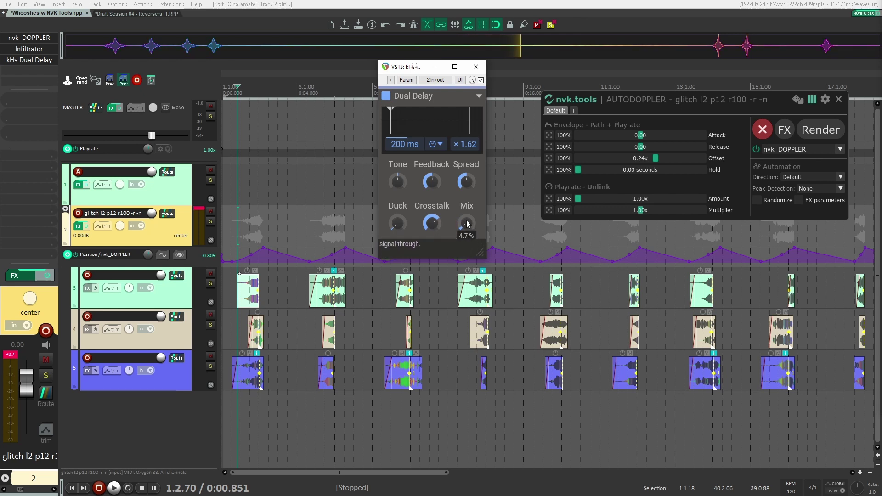
Step: Audition the whooshes and set the AutoDoppler envelope attack to 0.23 and release to 0.18
{"action": "left_click", "coordinate": [234, 241]}
{"action": "key", "text": "space"}
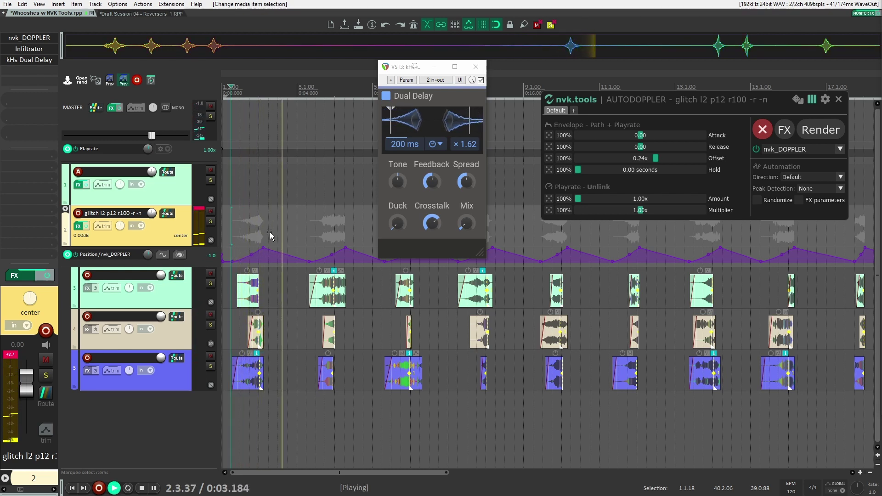
{"action": "key", "text": "space"}
{"action": "left_click", "coordinate": [314, 236]}
{"action": "key", "text": "space"}
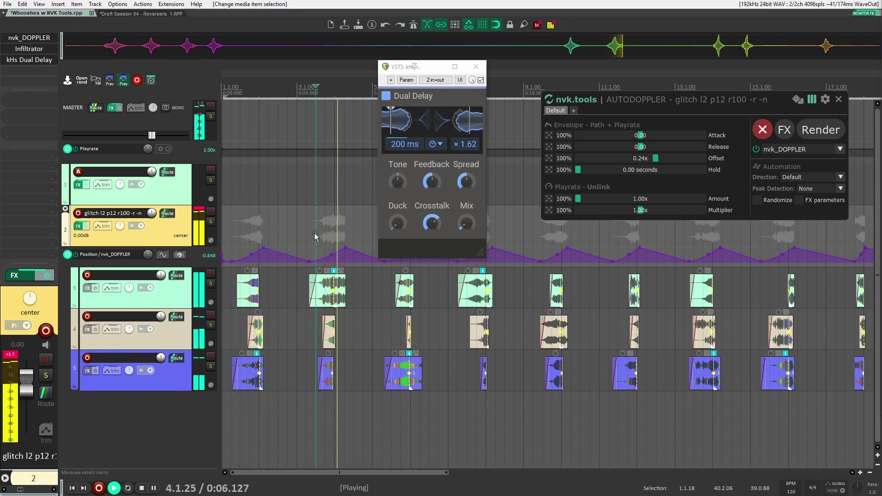
{"action": "key", "text": "space"}
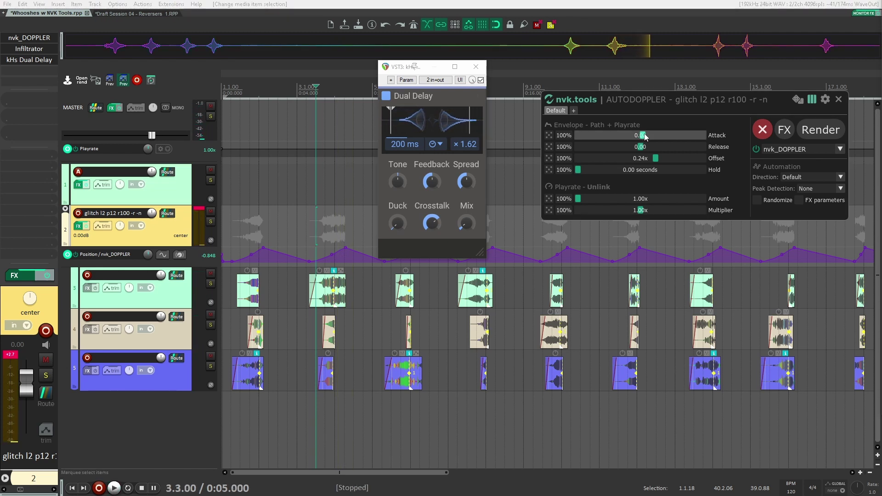
{"action": "left_click", "coordinate": [655, 147]}
{"action": "key", "text": "space"}
{"action": "left_click_drag", "start_coordinate": [655, 148], "coordinate": [651, 149]}
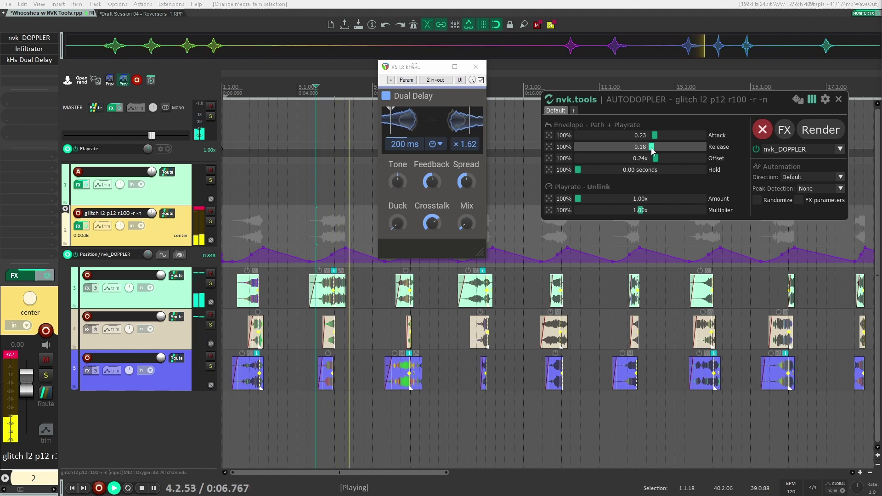
{"action": "left_click", "coordinate": [390, 302]}
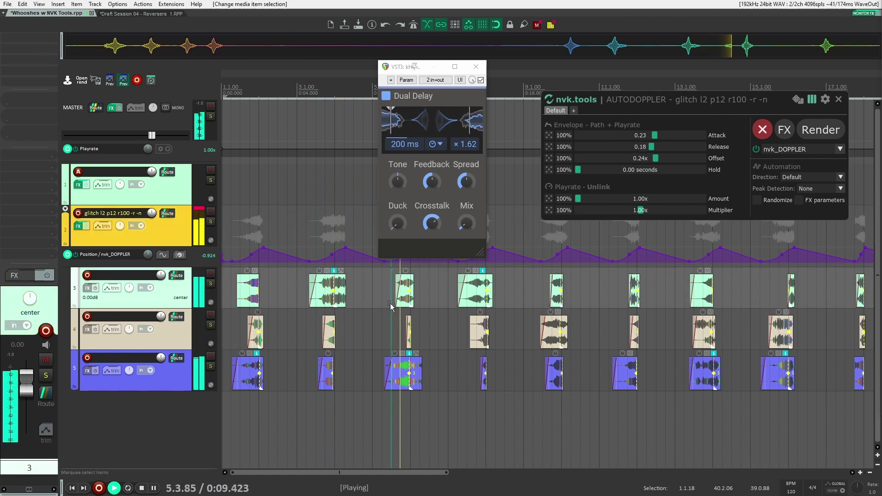
{"action": "left_click", "coordinate": [464, 311]}
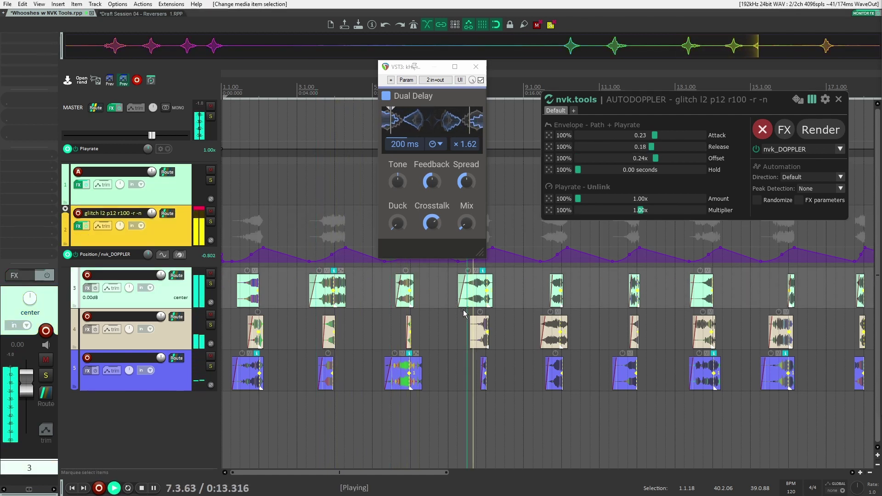
Step: Try Playrate Amount at 1.65x from bar 9.3, then return it to 1.00x
{"action": "left_click_drag", "start_coordinate": [419, 68], "coordinate": [327, 69]}
{"action": "left_click", "coordinate": [543, 90]}
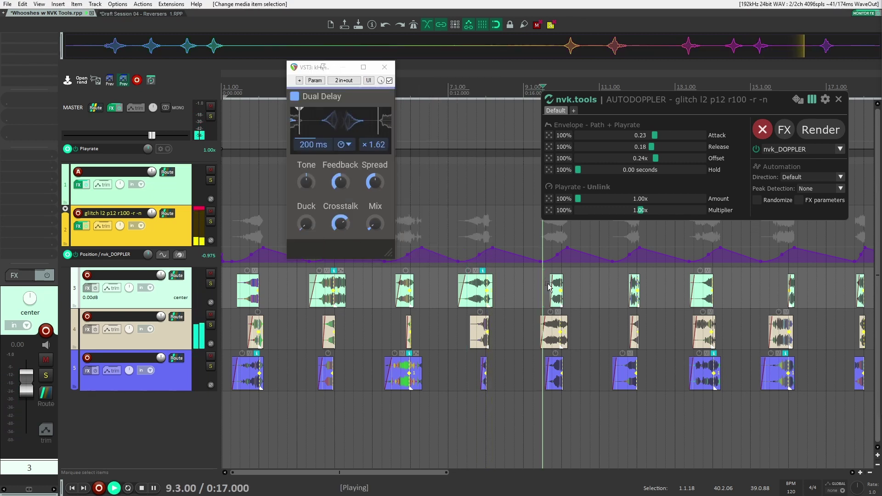
{"action": "key", "text": "space"}
{"action": "key", "text": "space"}
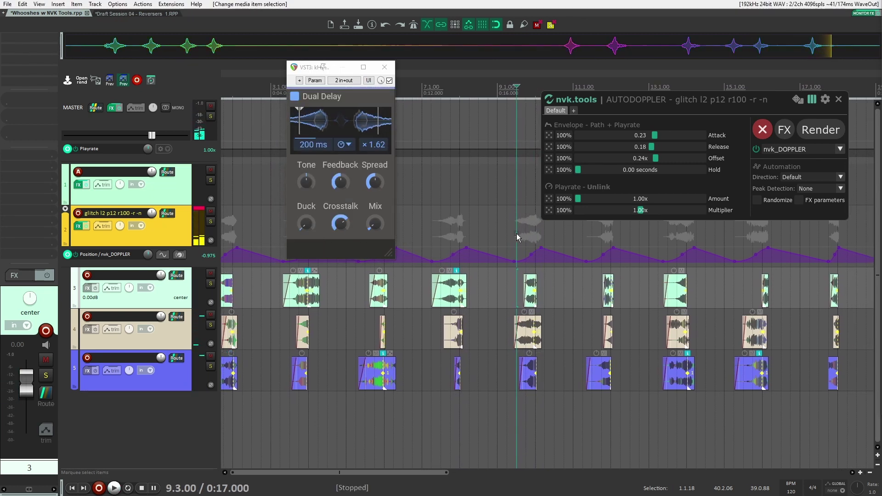
{"action": "left_click_drag", "start_coordinate": [593, 200], "coordinate": [605, 198]}
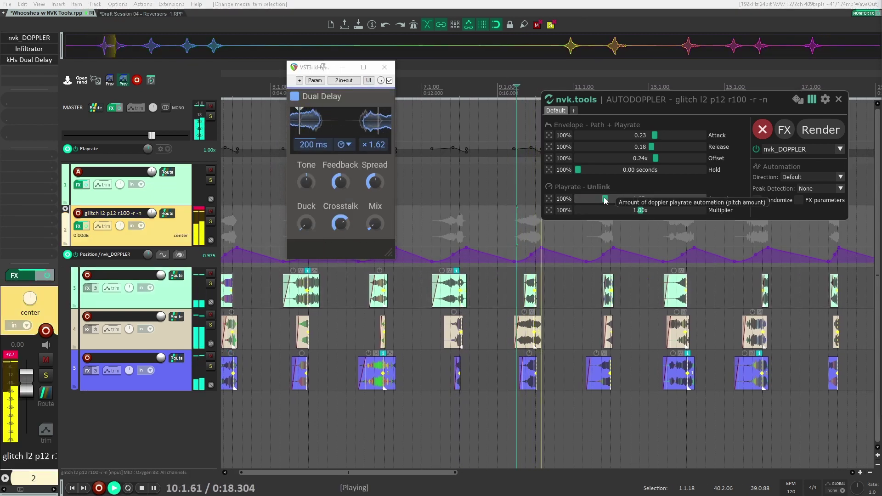
{"action": "key", "text": "space"}
{"action": "key", "text": "space"}
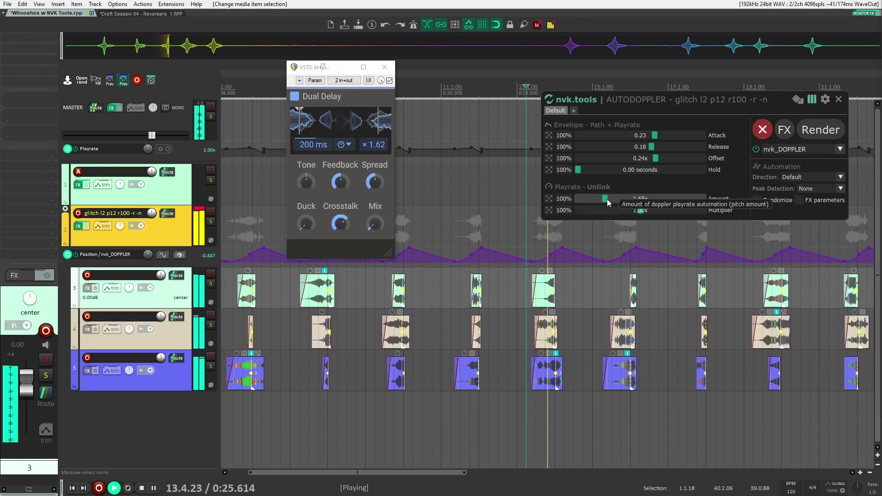
{"action": "left_click_drag", "start_coordinate": [607, 199], "coordinate": [579, 202]}
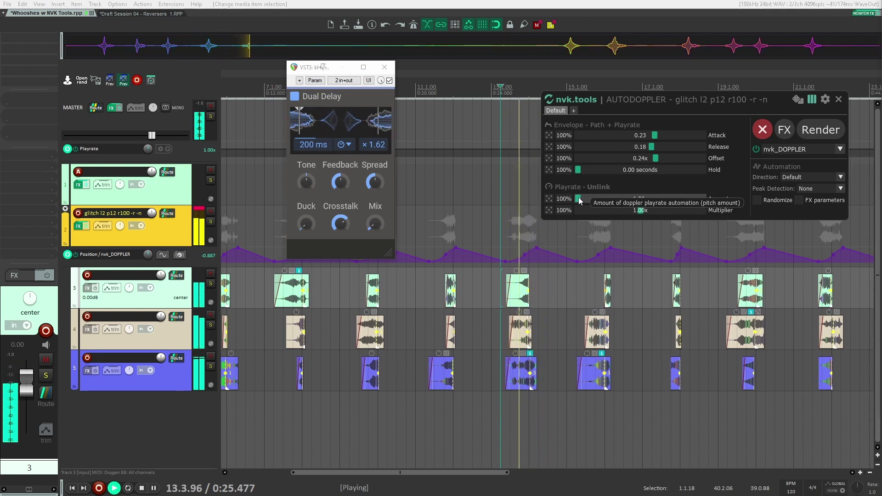
{"action": "key", "text": "space"}
Step: Give the selected whoosh items on tracks 3–5 short fade-outs and play them back
{"action": "scroll", "coordinate": [547, 350], "scroll_direction": "down", "scroll_amount": 6}
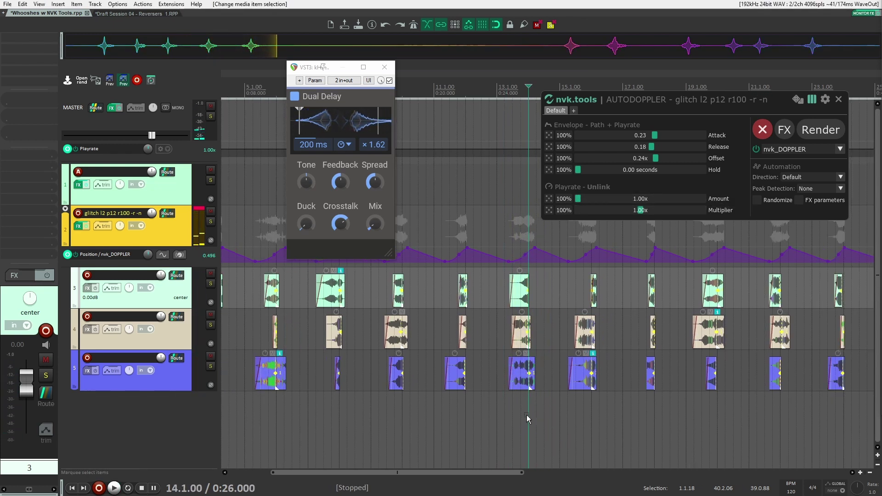
{"action": "left_click_drag", "start_coordinate": [751, 418], "coordinate": [250, 284]}
{"action": "scroll", "coordinate": [500, 276], "scroll_direction": "up", "scroll_amount": 6}
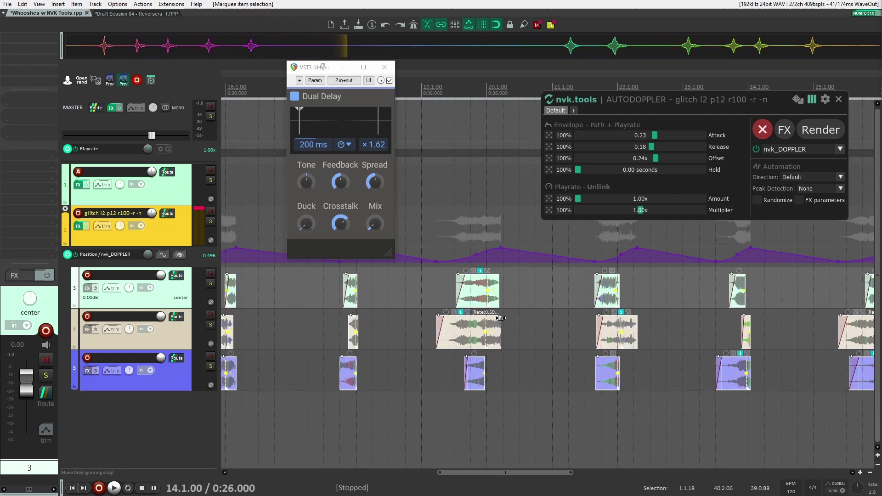
{"action": "left_click_drag", "start_coordinate": [501, 319], "coordinate": [495, 319]}
{"action": "left_click", "coordinate": [440, 238]}
{"action": "key", "text": "space"}
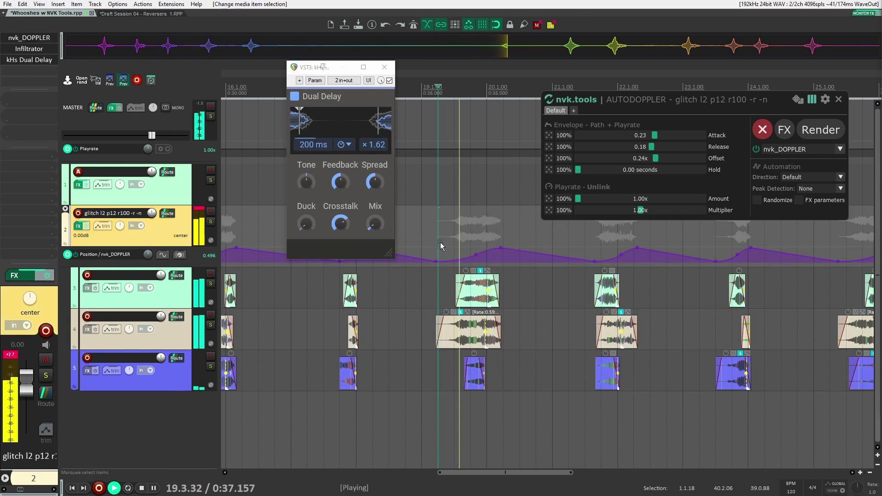
{"action": "left_click", "coordinate": [582, 285]}
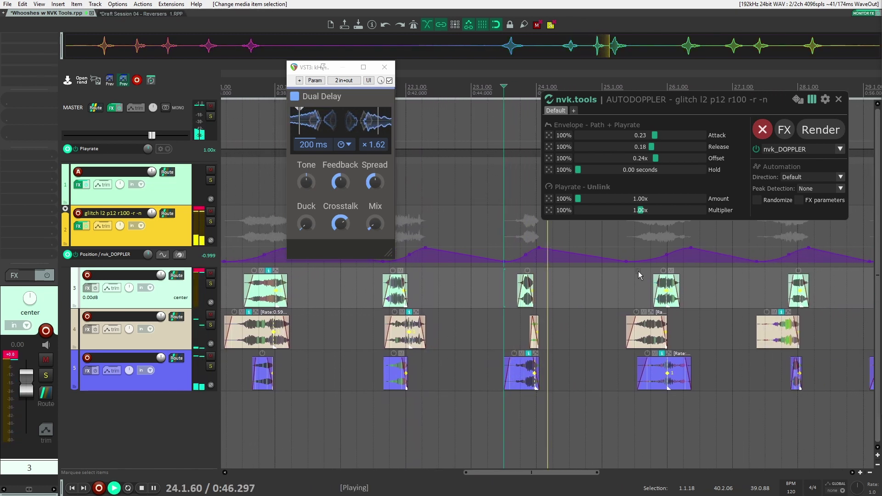
{"action": "key", "text": "space"}
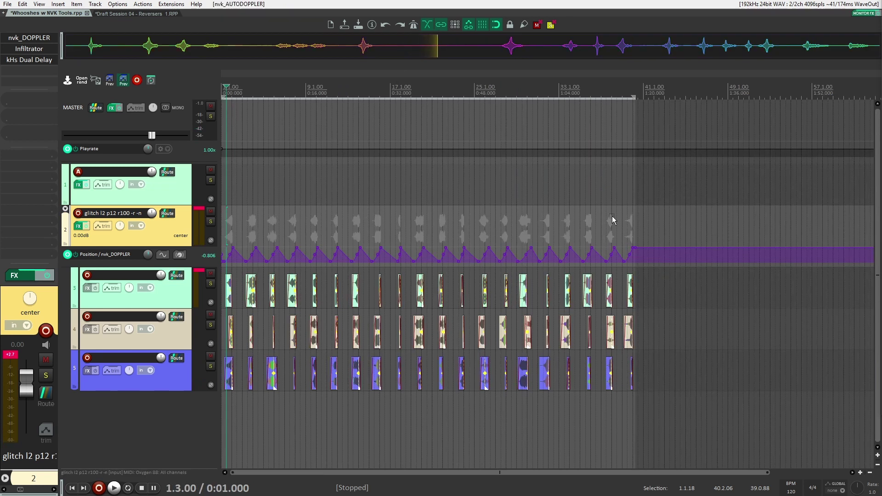
Step: Select all whoosh items on tracks 3–5 and regenerate them as new variations with nvk_CREATE Replace
{"action": "left_click", "coordinate": [711, 297]}
{"action": "left_click_drag", "start_coordinate": [697, 277], "coordinate": [227, 420]}
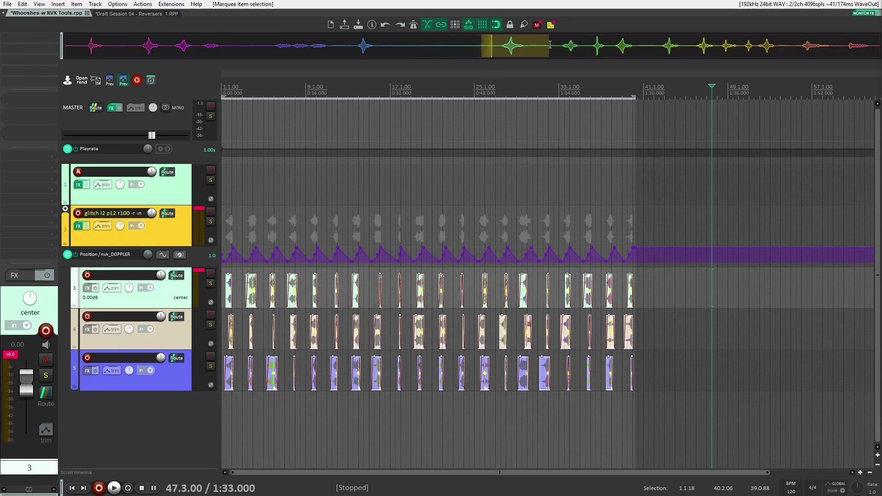
{"action": "left_click", "coordinate": [680, 336]}
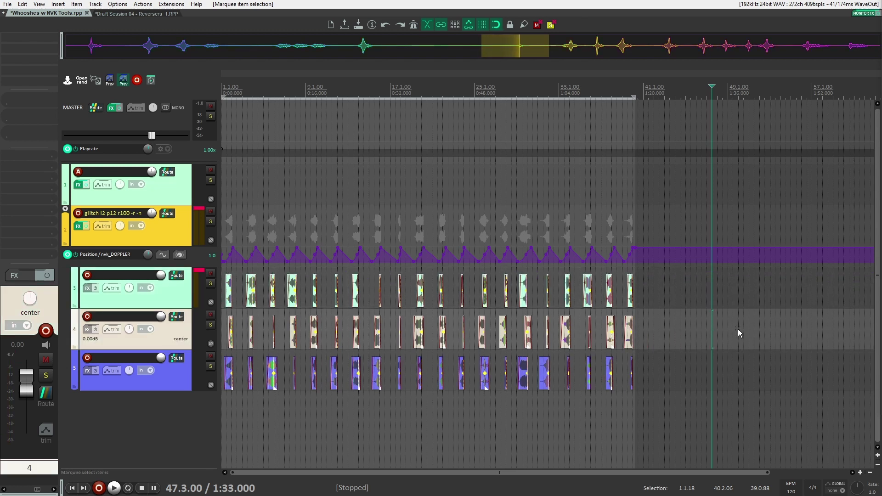
{"action": "left_click", "coordinate": [690, 301]}
{"action": "left_click_drag", "start_coordinate": [697, 270], "coordinate": [146, 430]}
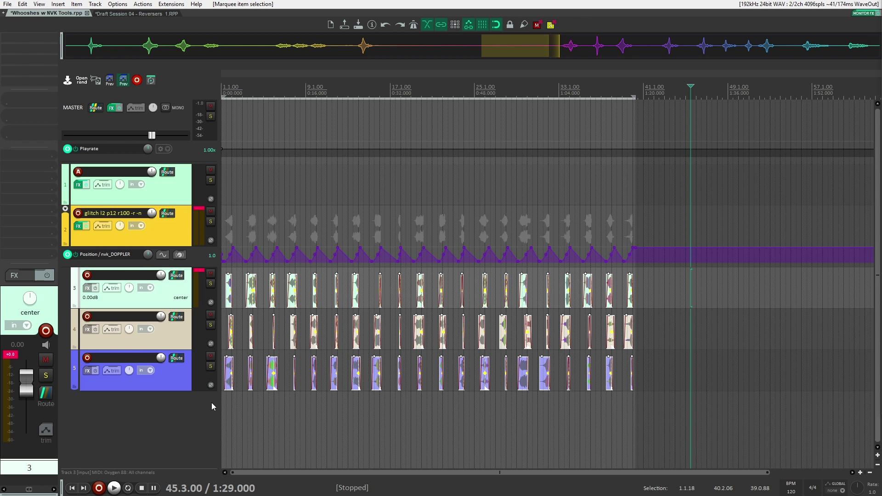
{"action": "key", "text": "r"}
Step: Zoom in and play back the regenerated whoosh variations from the start
{"action": "scroll", "coordinate": [276, 198], "scroll_direction": "up", "scroll_amount": 4}
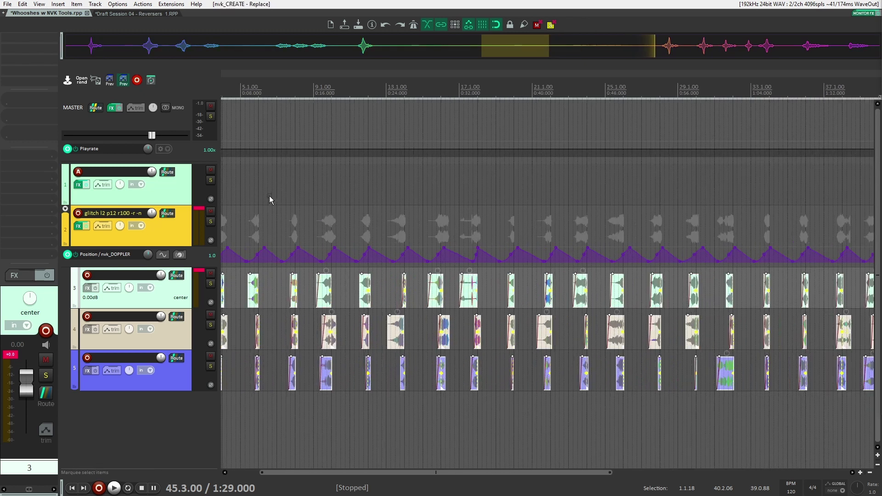
{"action": "scroll", "coordinate": [309, 202], "scroll_direction": "up", "scroll_amount": 3}
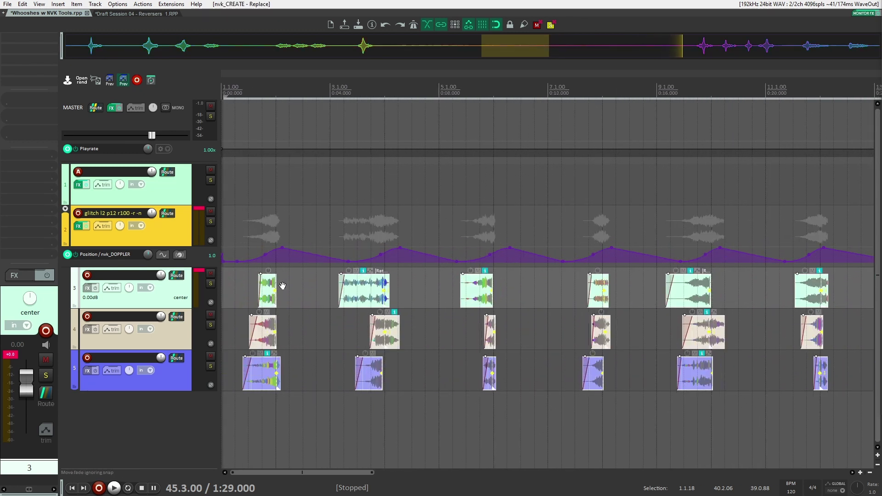
{"action": "left_click", "coordinate": [251, 296]}
{"action": "key", "text": "space"}
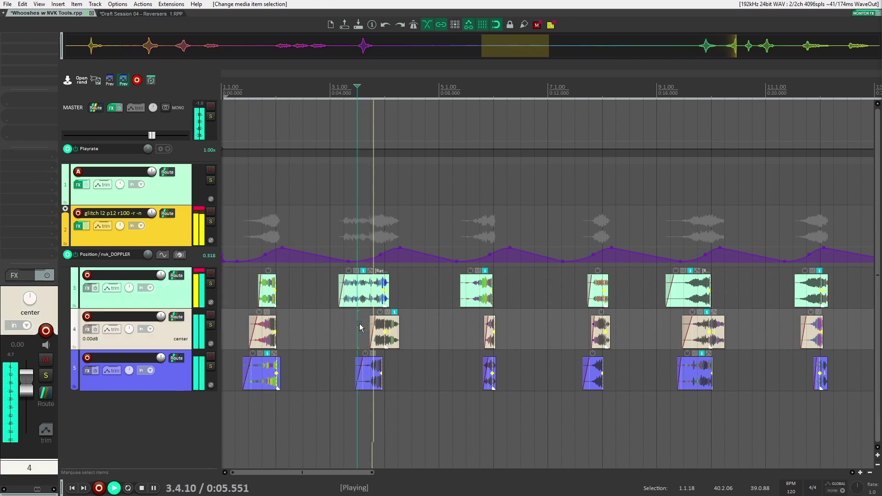
{"action": "key", "text": "space"}
{"action": "key", "text": "space"}
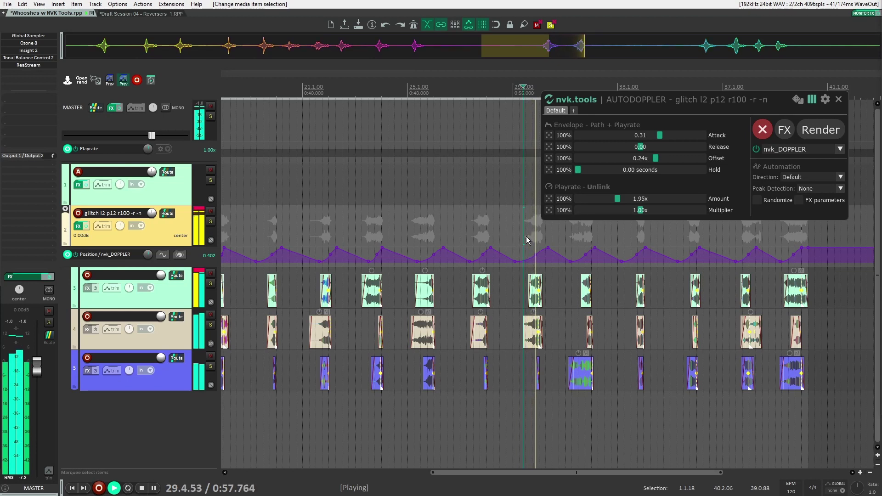
Step: Drop the AutoDoppler Playrate Amount to 1.39x with offset -0.21x, then bring up nvk_DOPPLER
{"action": "left_click_drag", "start_coordinate": [617, 199], "coordinate": [577, 199]}
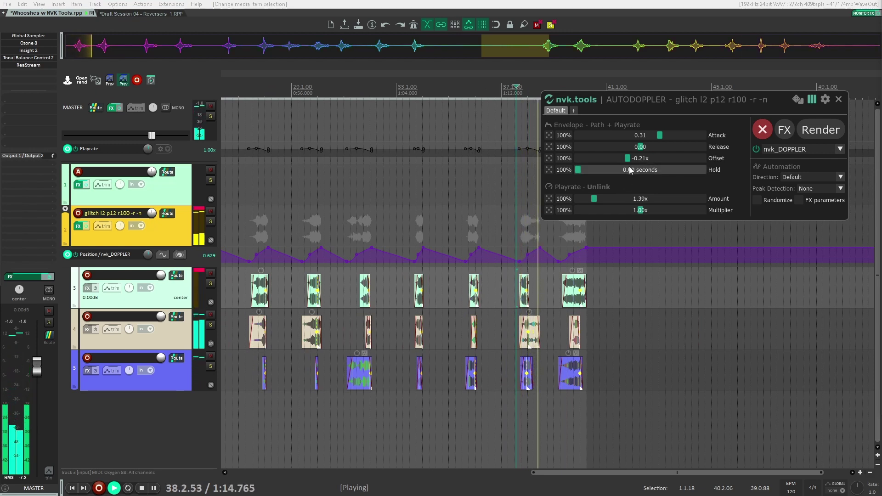
{"action": "left_click", "coordinate": [783, 129]}
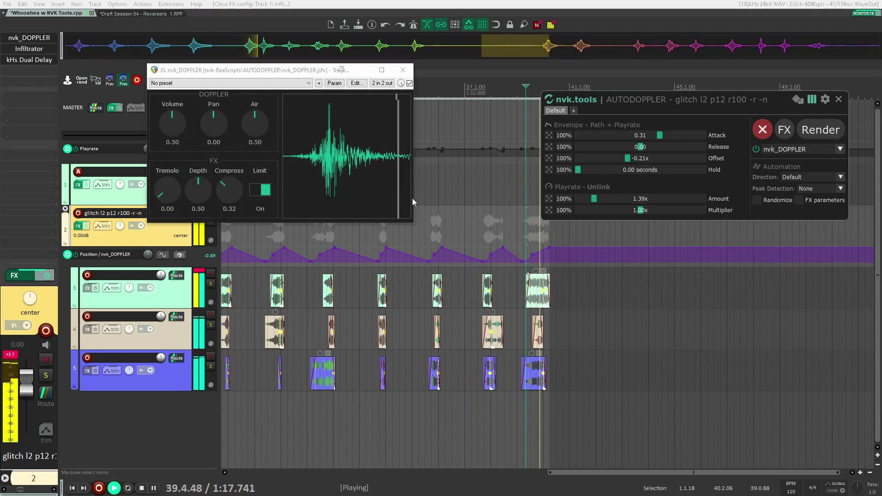